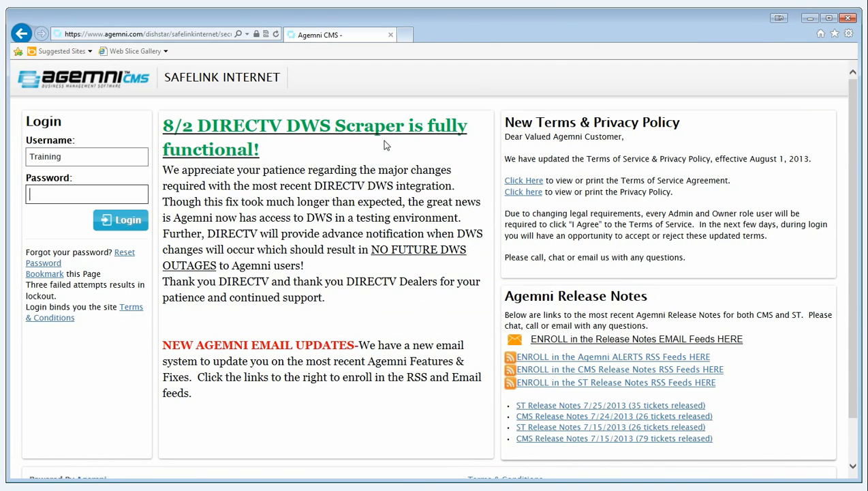
Log in to the customer portal with the account password and open a blank new lead form.
{"action": "type", "text": "********"}
{"action": "key", "text": "Return"}
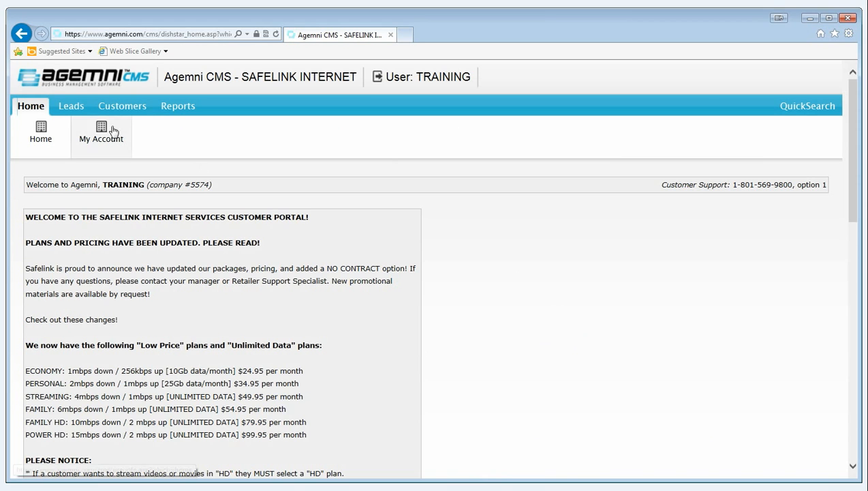
{"action": "left_click", "coordinate": [70, 109]}
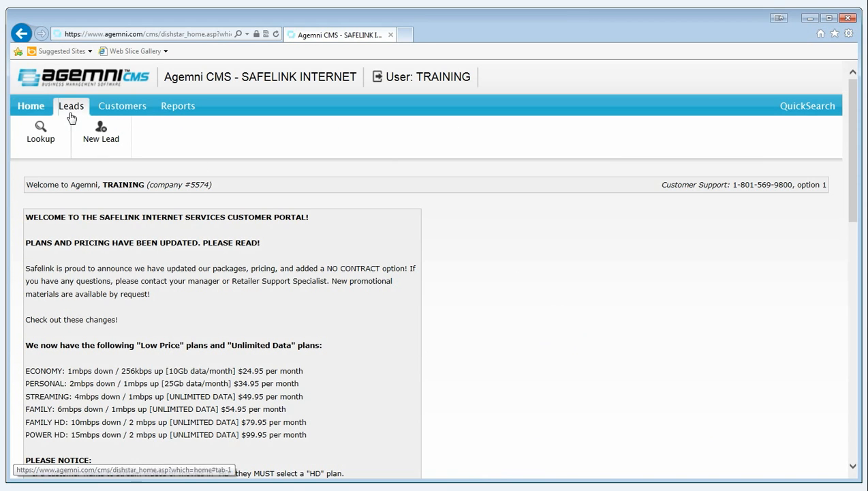
{"action": "left_click", "coordinate": [101, 141]}
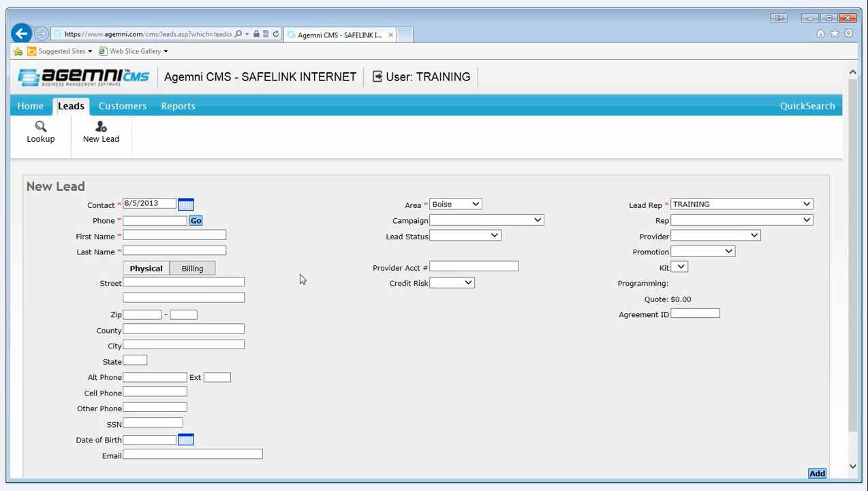
Enter the lead's phone number, with Training as the first name and Video as the last name.
{"action": "left_click", "coordinate": [160, 220]}
{"action": "type", "text": "208-12"}
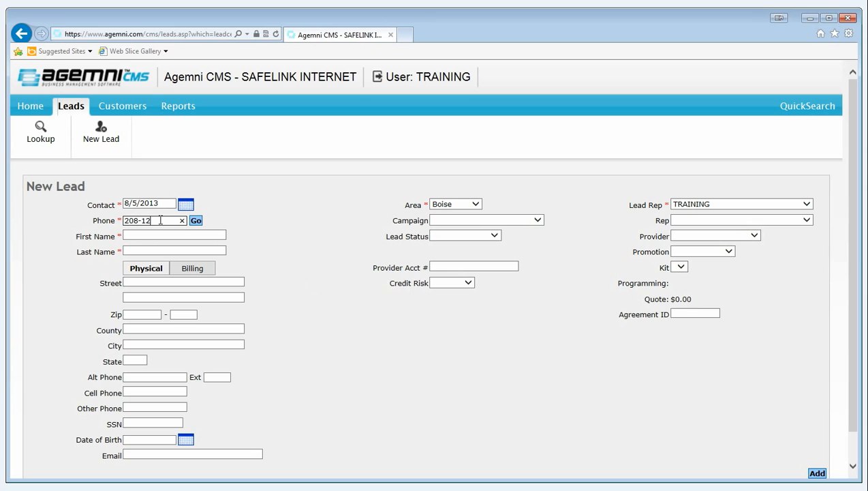
{"action": "type", "text": "3-1234"}
{"action": "key", "text": "Tab"}
{"action": "left_click", "coordinate": [164, 234]}
{"action": "type", "text": "Tr"}
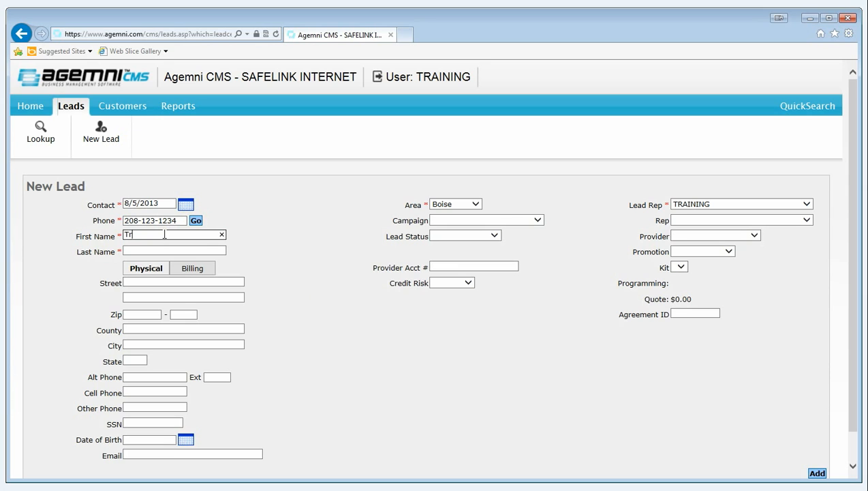
{"action": "type", "text": "aining"}
{"action": "key", "text": "Tab"}
{"action": "type", "text": "Vidse"}
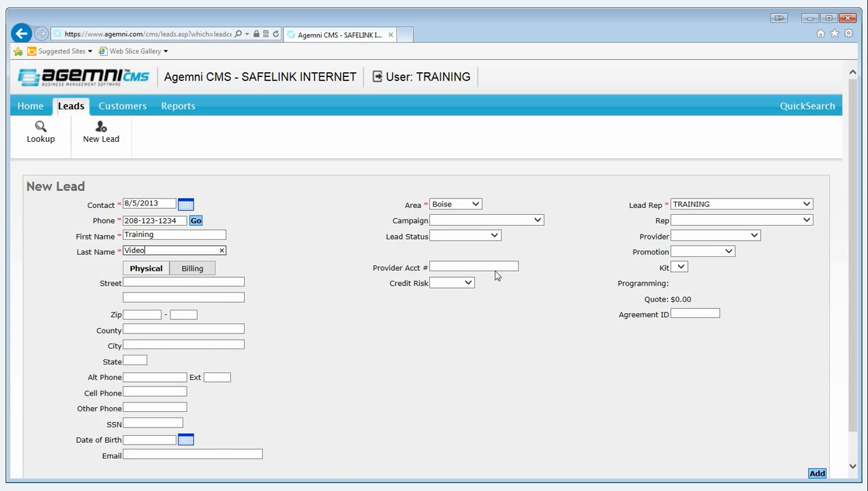
Set the lead's campaign to Affiliate and choose TRAINING as both the rep and the lead rep.
{"action": "left_click", "coordinate": [537, 221]}
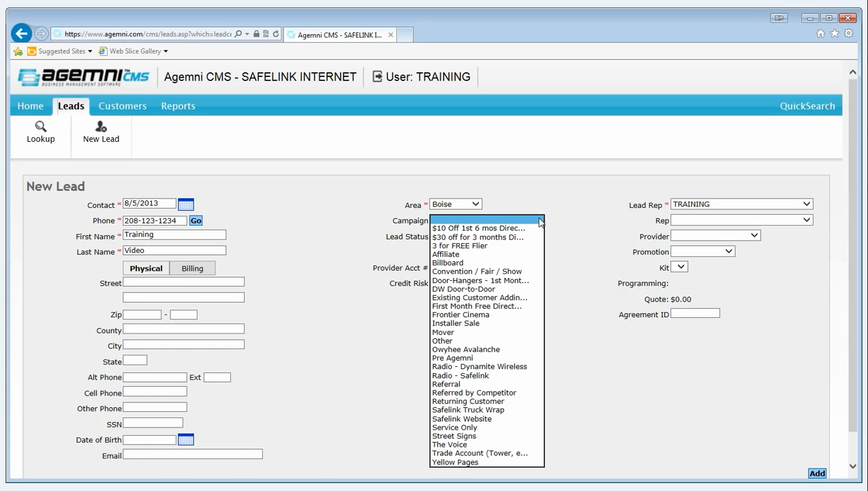
{"action": "left_click", "coordinate": [456, 255]}
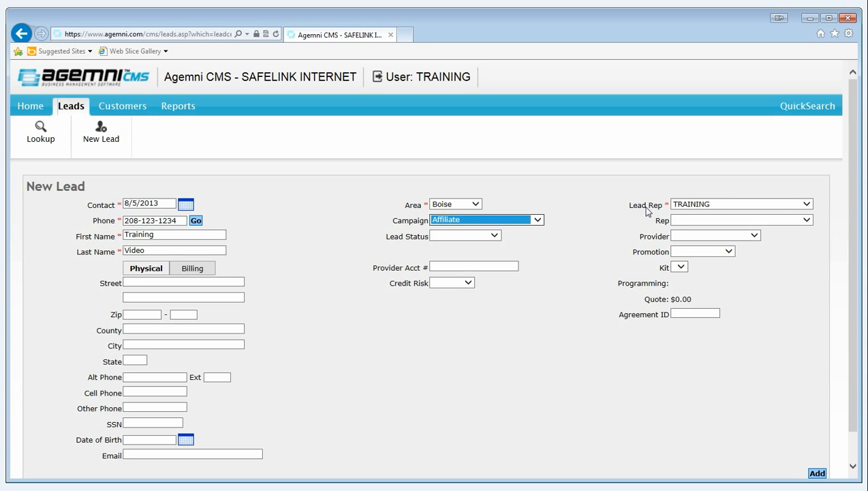
{"action": "left_click", "coordinate": [807, 219]}
{"action": "left_click_drag", "start_coordinate": [806, 252], "coordinate": [808, 384]}
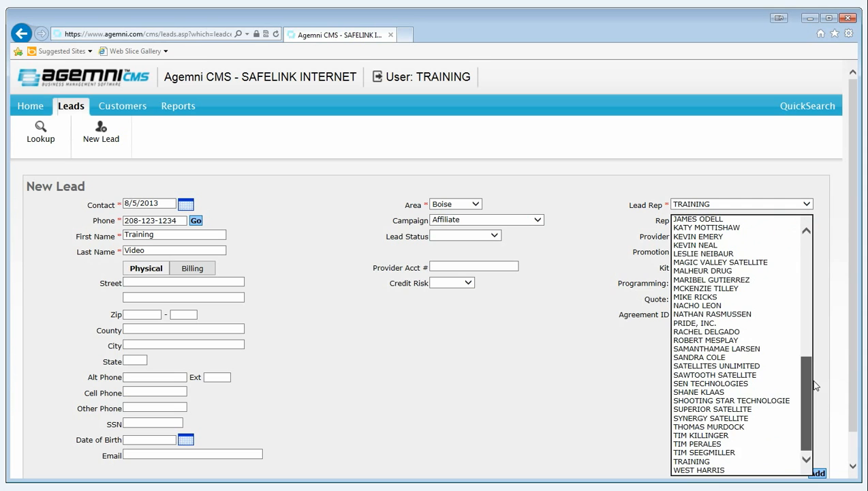
{"action": "left_click", "coordinate": [735, 457]}
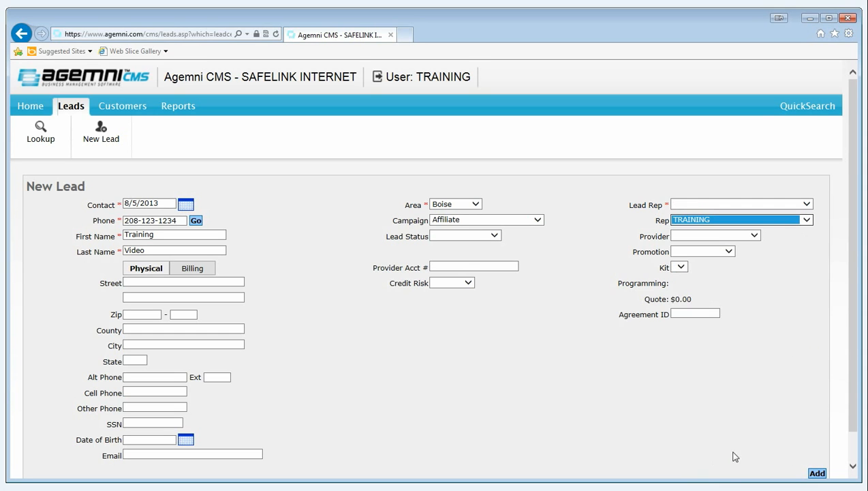
{"action": "left_click", "coordinate": [806, 204]}
{"action": "left_click_drag", "start_coordinate": [807, 233], "coordinate": [809, 377]}
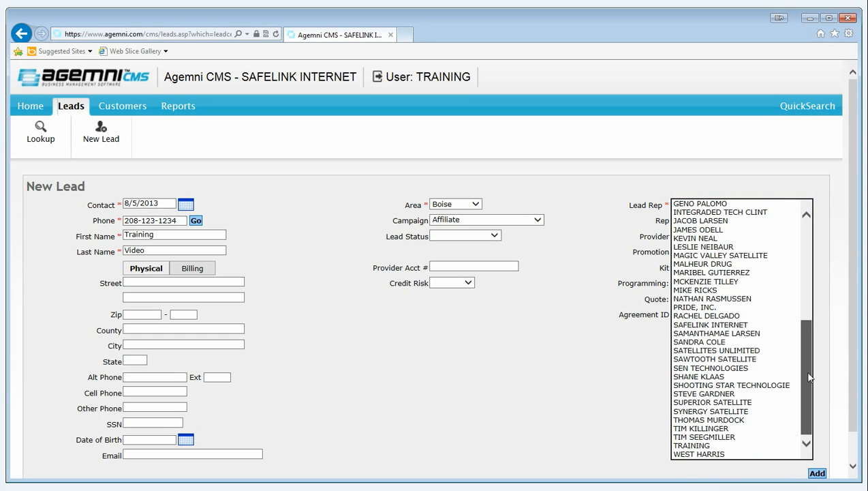
{"action": "left_click", "coordinate": [738, 446]}
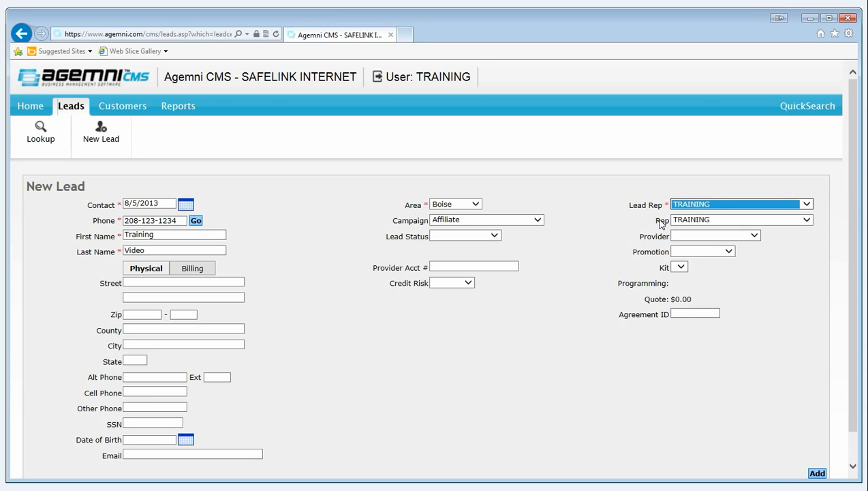
Choose provider Safelink Residential, promotion High Speed Internet and kit (R4) [Unlimited] FAMILY (6M/1M) $54.95 for the lead.
{"action": "left_click", "coordinate": [754, 236]}
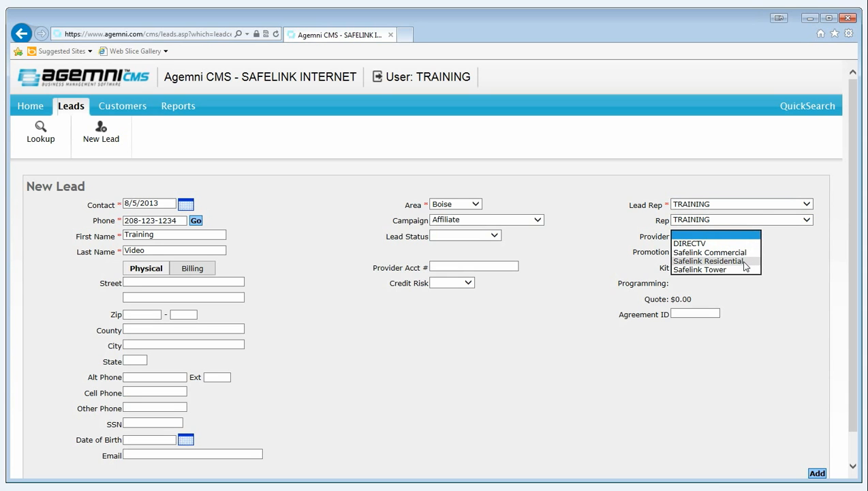
{"action": "left_click", "coordinate": [745, 262]}
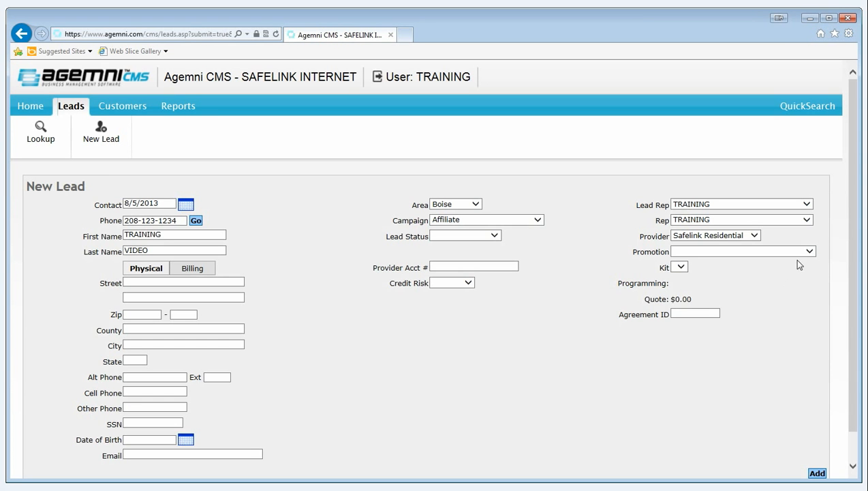
{"action": "left_click", "coordinate": [795, 256]}
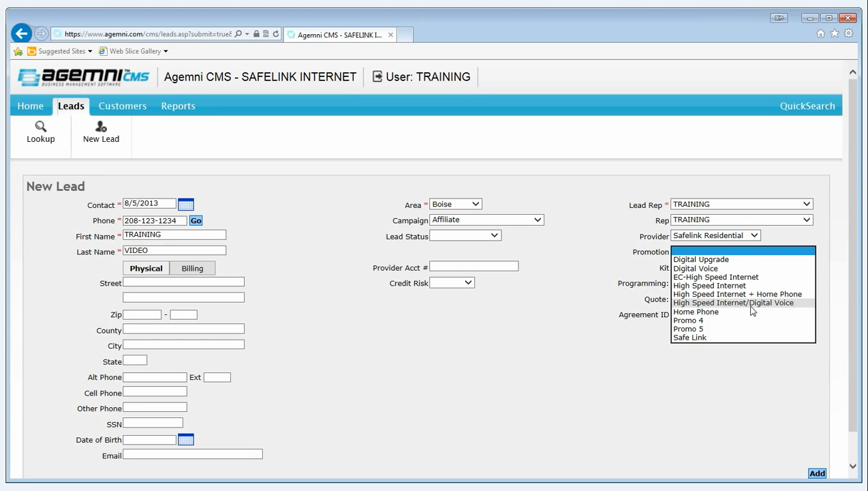
{"action": "left_click", "coordinate": [735, 286]}
{"action": "left_click", "coordinate": [799, 270]}
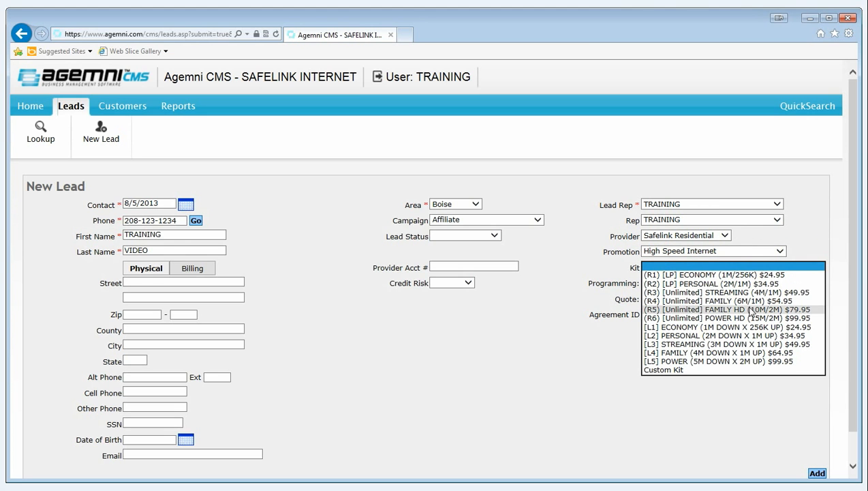
{"action": "left_click", "coordinate": [753, 300]}
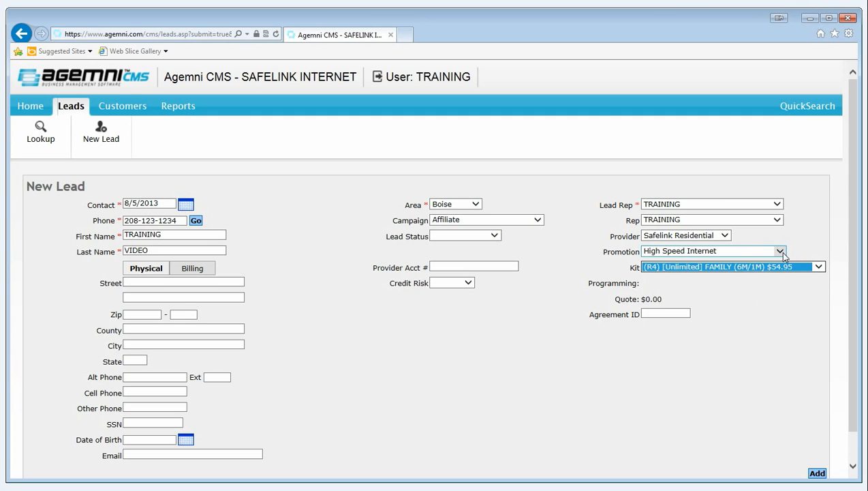
Review the available provider, promotion and kit options, keeping the current selections.
{"action": "left_click", "coordinate": [725, 235]}
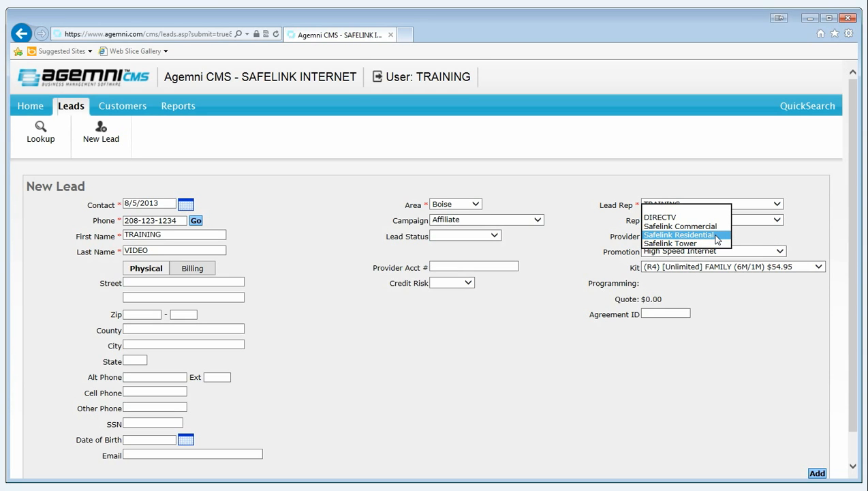
{"action": "left_click", "coordinate": [800, 239]}
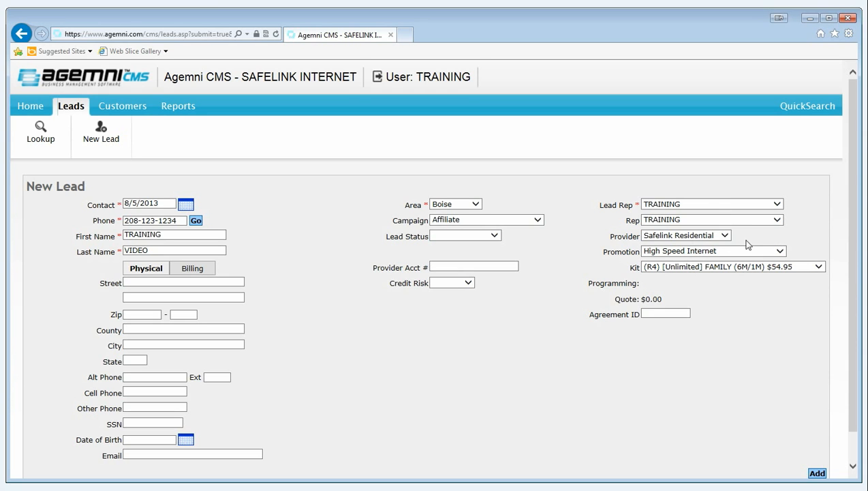
{"action": "left_click", "coordinate": [726, 236]}
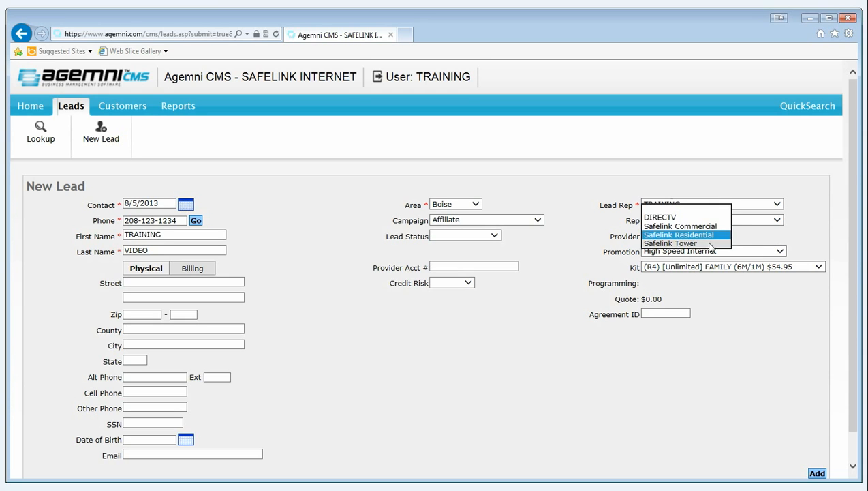
{"action": "left_click", "coordinate": [755, 237]}
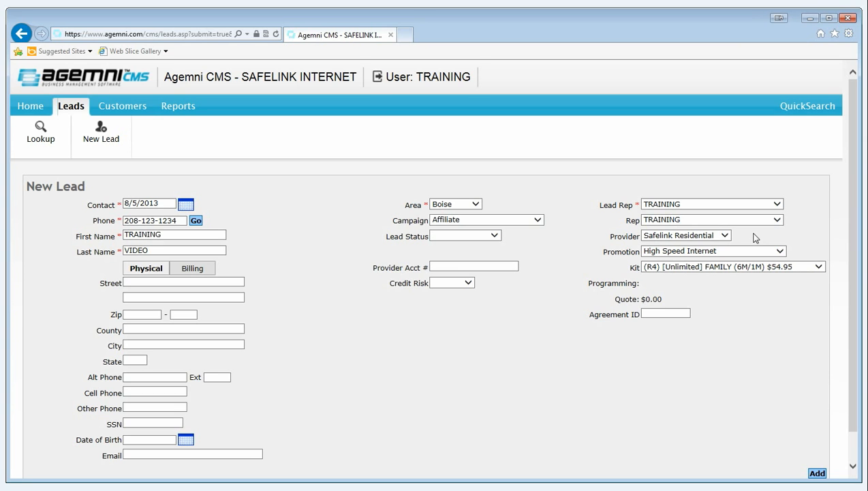
{"action": "left_click", "coordinate": [781, 250]}
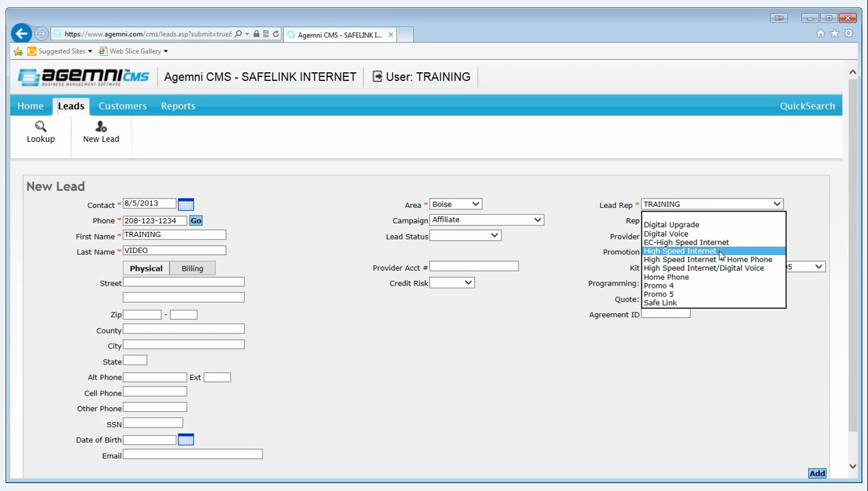
{"action": "left_click", "coordinate": [798, 241]}
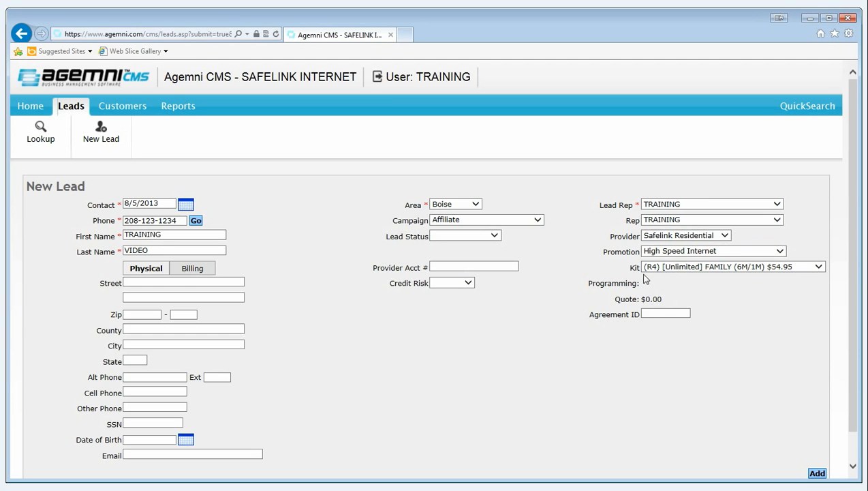
{"action": "left_click", "coordinate": [819, 268]}
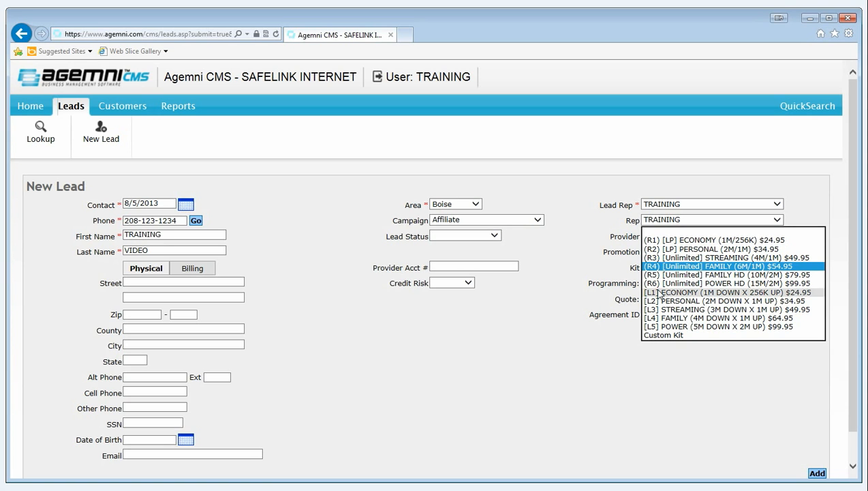
{"action": "left_click", "coordinate": [747, 267]}
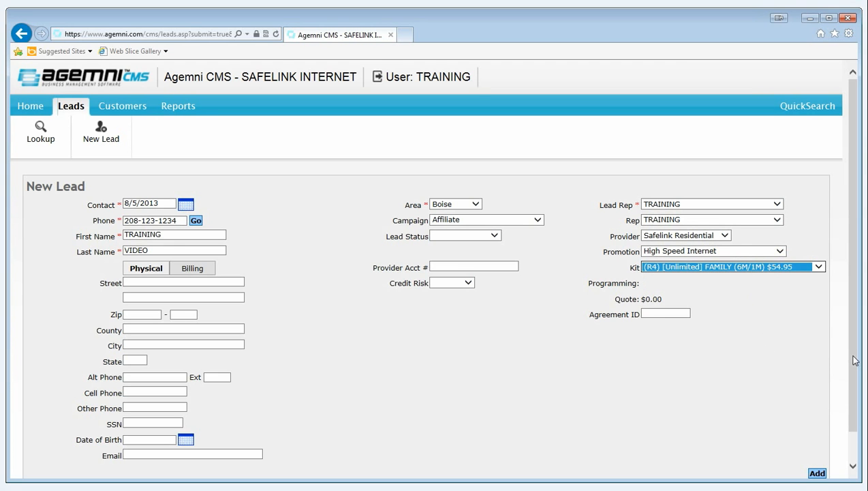
Add the new lead to the system and attach a Status note reading "Customer needed to speak with wife.".
{"action": "scroll", "coordinate": [848, 375], "scroll_direction": "down", "scroll_amount": 1}
{"action": "left_click", "coordinate": [816, 474]}
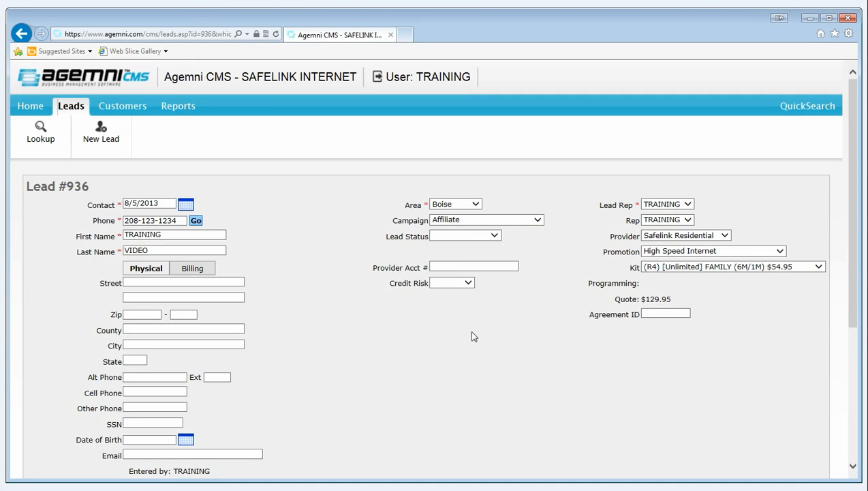
{"action": "scroll", "coordinate": [475, 336], "scroll_direction": "down", "scroll_amount": 3}
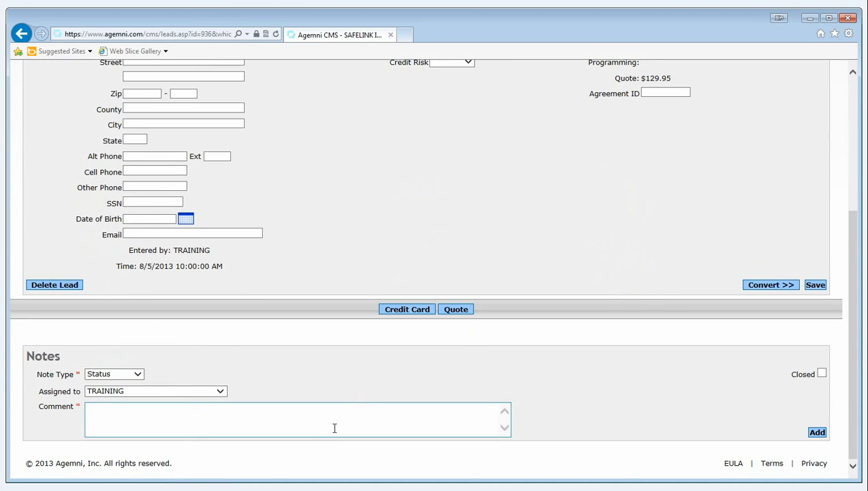
{"action": "left_click", "coordinate": [349, 412]}
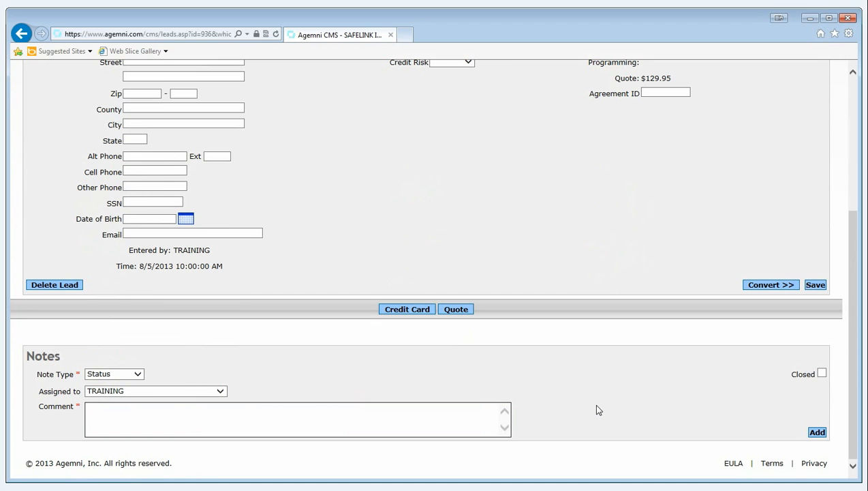
{"action": "type", "text": "Customer needed to spea"}
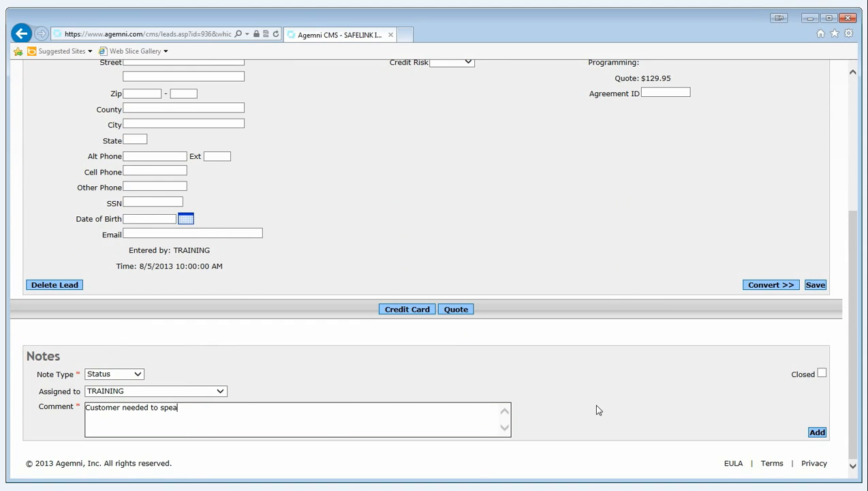
{"action": "type", "text": "k with wife."}
{"action": "left_click", "coordinate": [816, 434]}
{"action": "scroll", "coordinate": [584, 310], "scroll_direction": "down", "scroll_amount": 2}
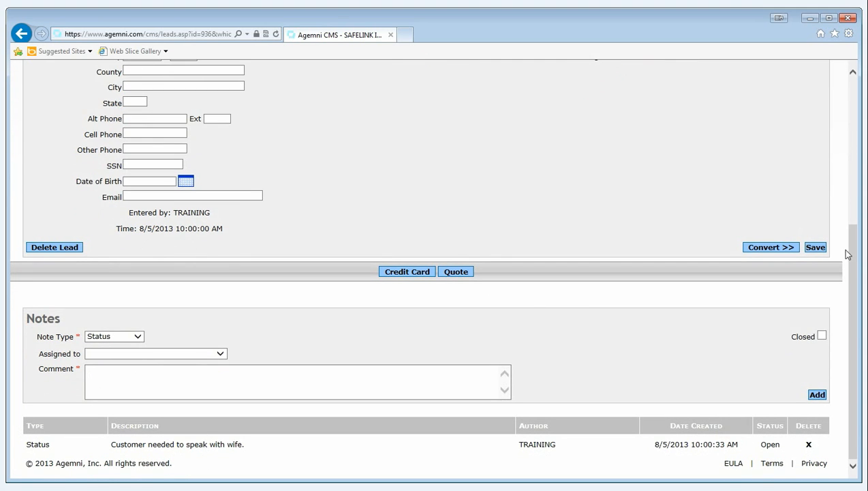
Review the saved lead's details and conversion option, and display the available Lead Status choices.
{"action": "left_click_drag", "start_coordinate": [854, 258], "coordinate": [848, 173]}
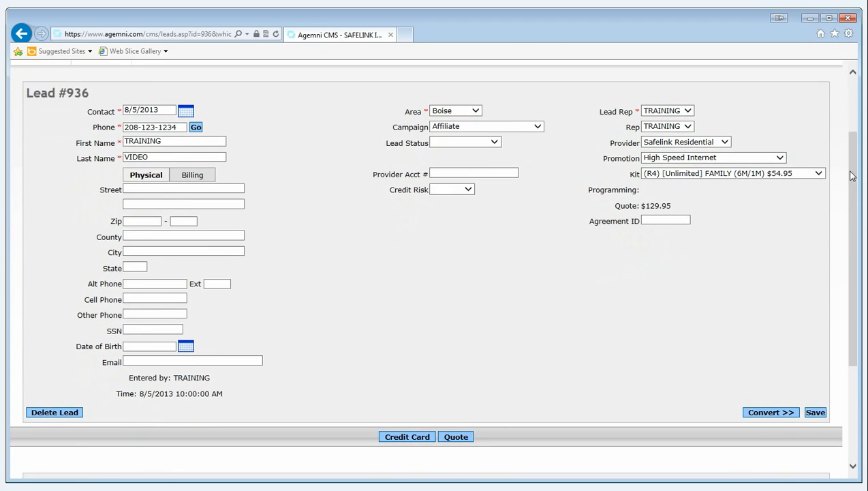
{"action": "left_click", "coordinate": [770, 416]}
{"action": "scroll", "coordinate": [319, 186], "scroll_direction": "up", "scroll_amount": 3}
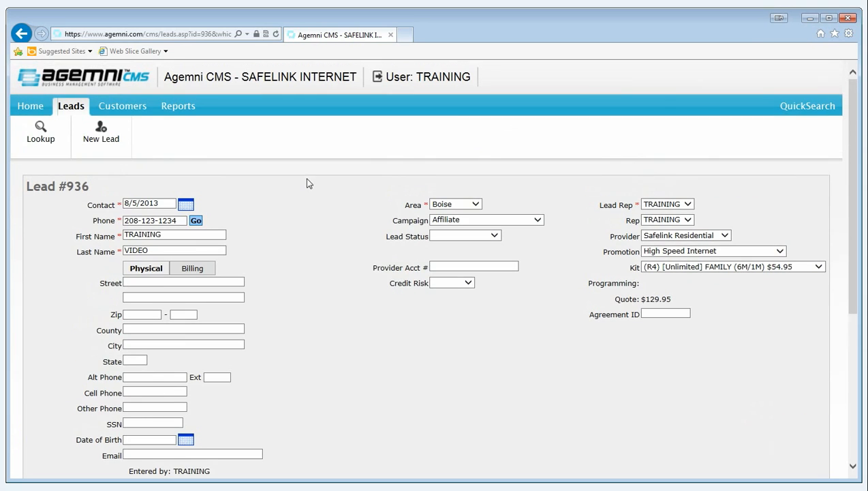
{"action": "left_click", "coordinate": [496, 236]}
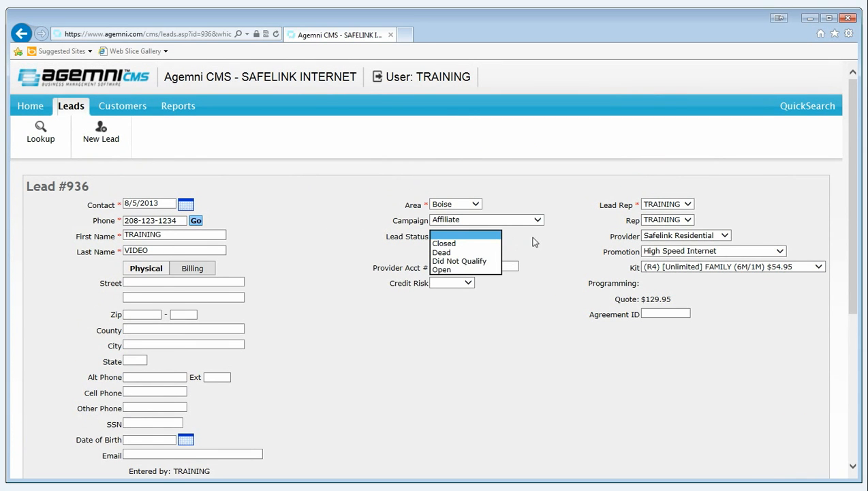
Open the lead lookup and search for the leads belonging to TRAINING.
{"action": "mouse_move", "coordinate": [71, 105]}
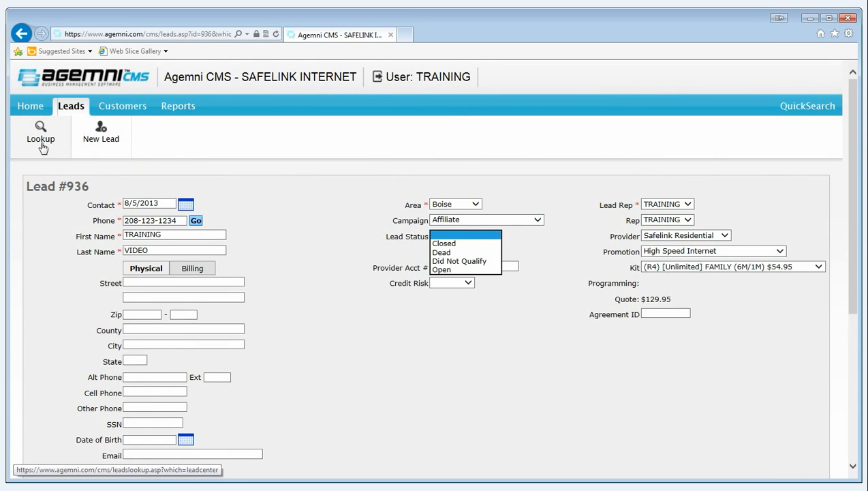
{"action": "left_click", "coordinate": [42, 131]}
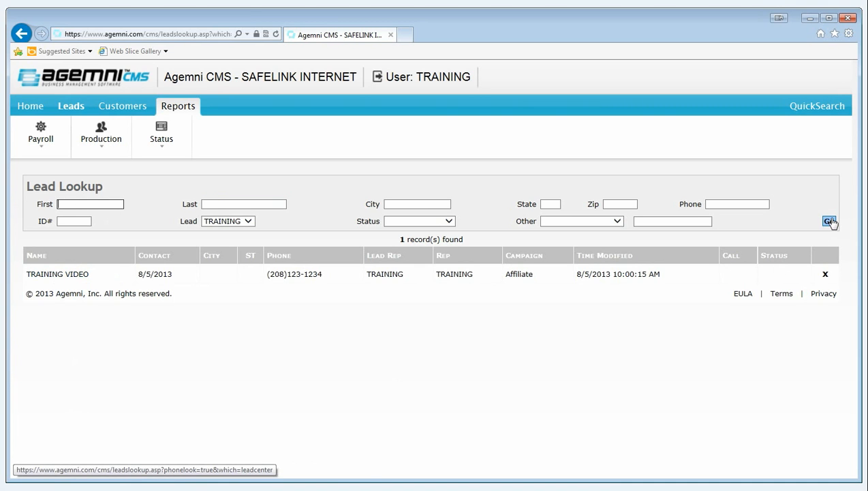
Open the TRAINING VIDEO lead from the lookup results, set its Lead Status to Open and save it.
{"action": "left_click", "coordinate": [73, 275]}
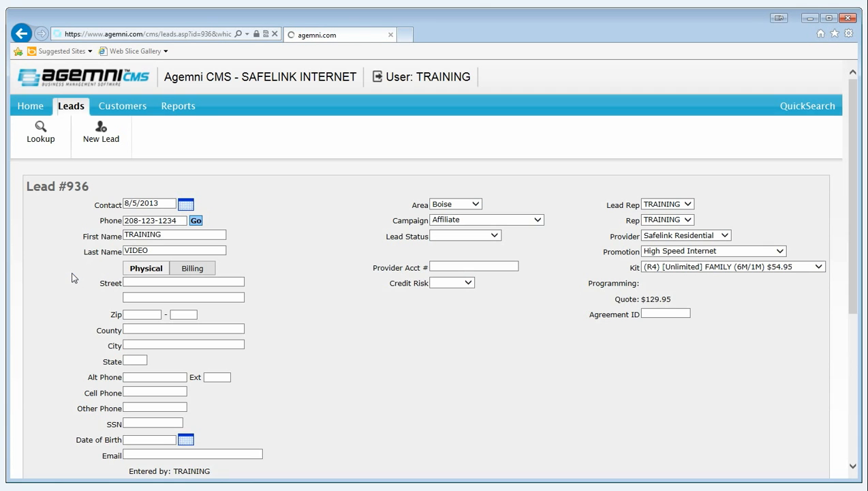
{"action": "left_click", "coordinate": [495, 235]}
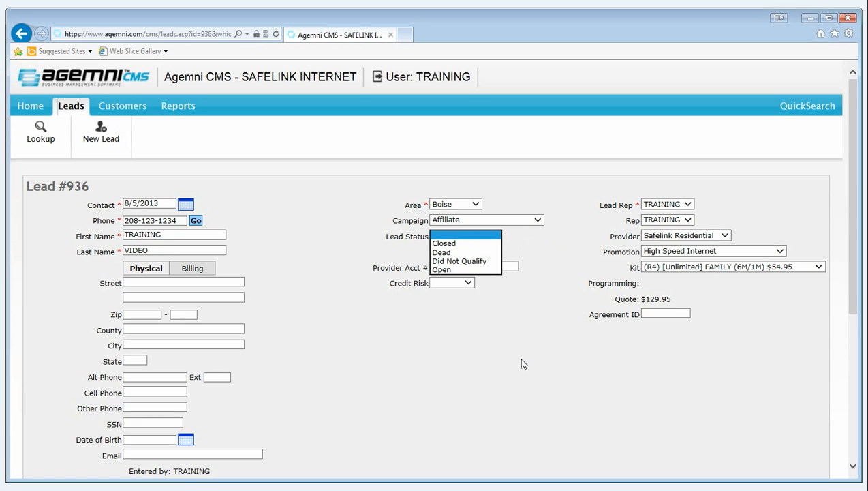
{"action": "left_click", "coordinate": [448, 269]}
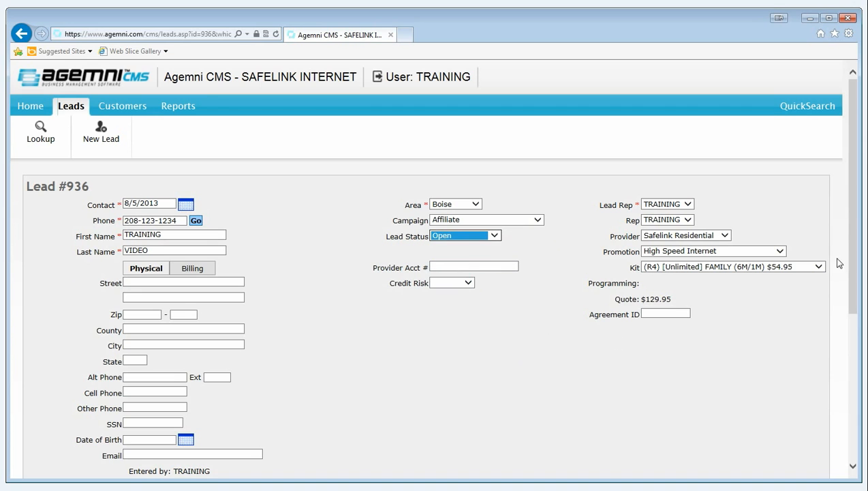
{"action": "left_click", "coordinate": [498, 236]}
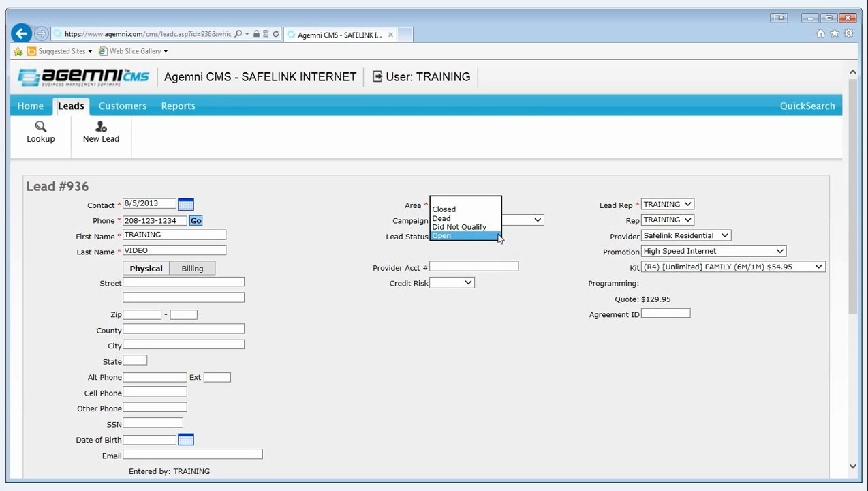
{"action": "left_click", "coordinate": [448, 235]}
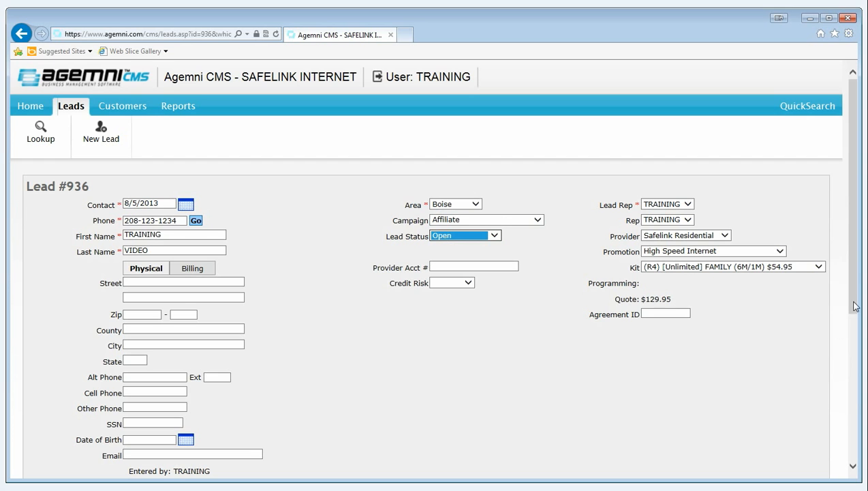
{"action": "scroll", "coordinate": [828, 301], "scroll_direction": "down", "scroll_amount": 3}
{"action": "left_click", "coordinate": [820, 359]}
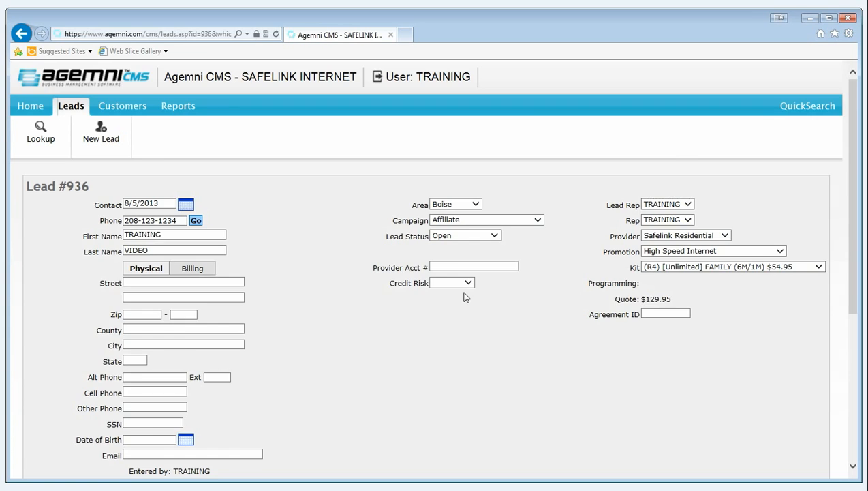
{"action": "scroll", "coordinate": [454, 294], "scroll_direction": "down", "scroll_amount": 4}
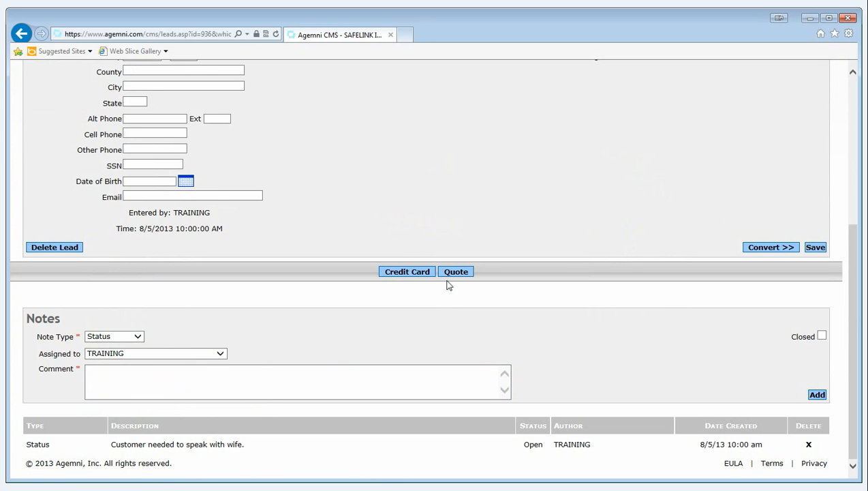
{"action": "scroll", "coordinate": [551, 230], "scroll_direction": "up", "scroll_amount": 4}
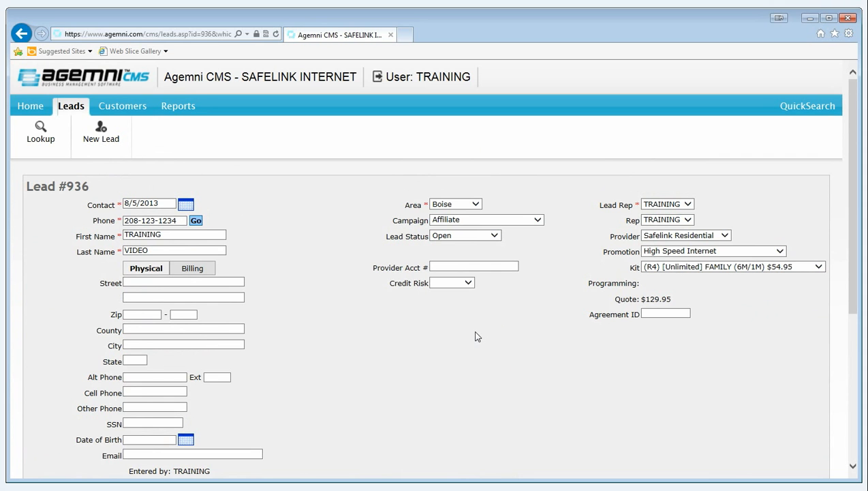
{"action": "scroll", "coordinate": [479, 337], "scroll_direction": "down", "scroll_amount": 2}
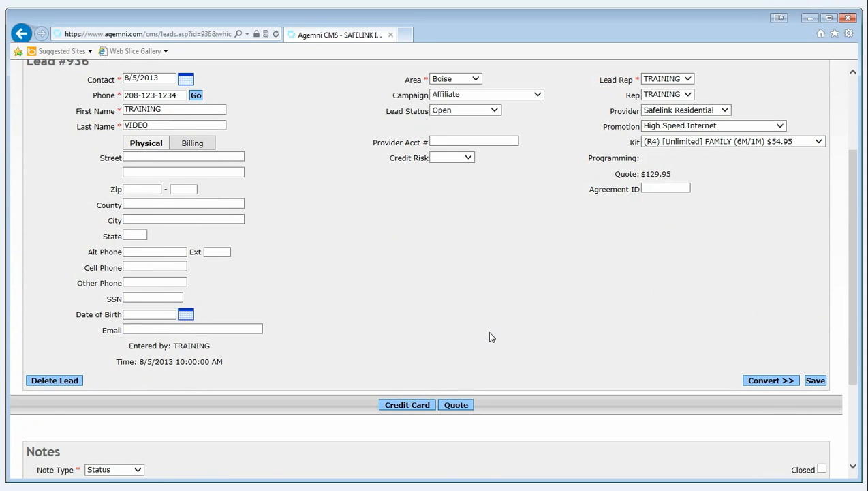